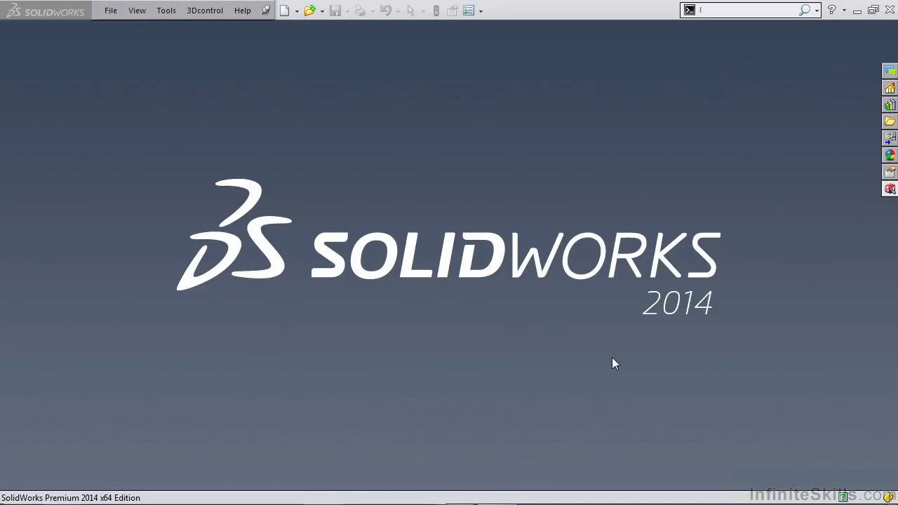
# Create a new assembly document from the Assembly template
pyautogui.click(285, 10)
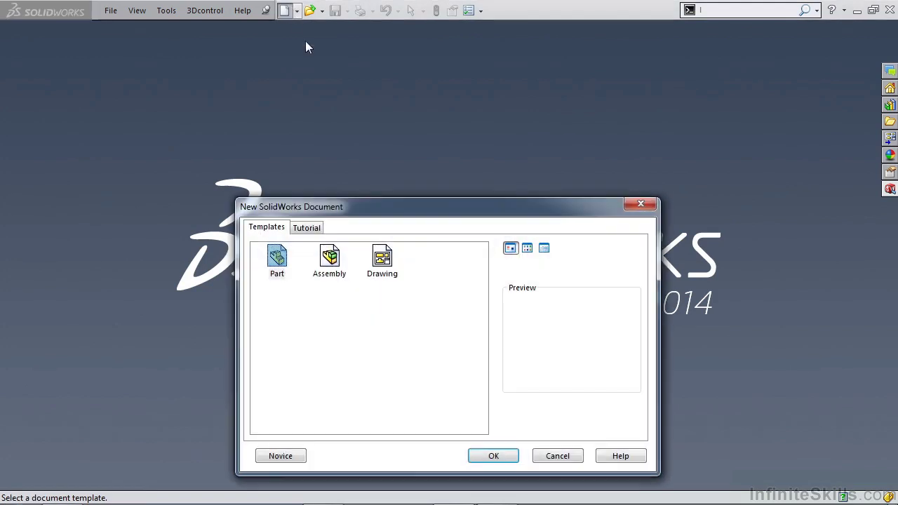
pyautogui.doubleClick(330, 258)
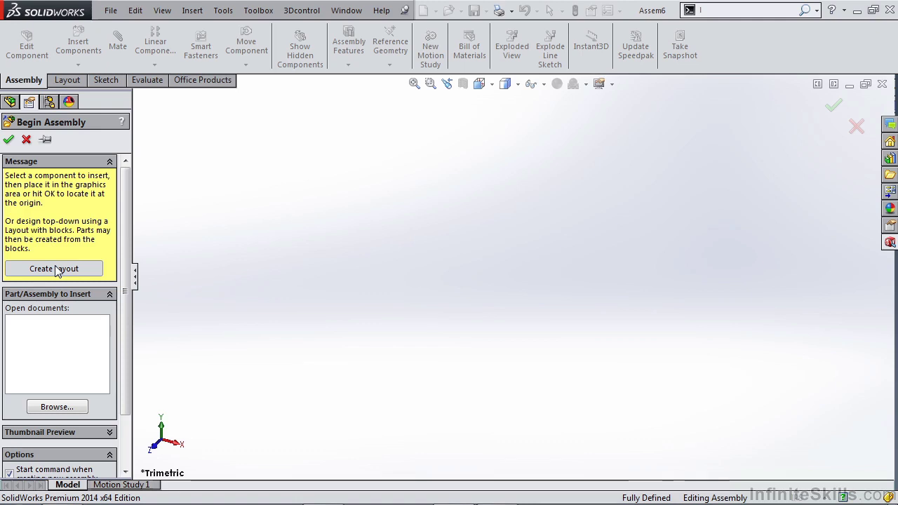
# Start a layout sketch and load SwingArm.SLDBLK from Kinematics > Chapter 3 for insertion
pyautogui.click(66, 270)
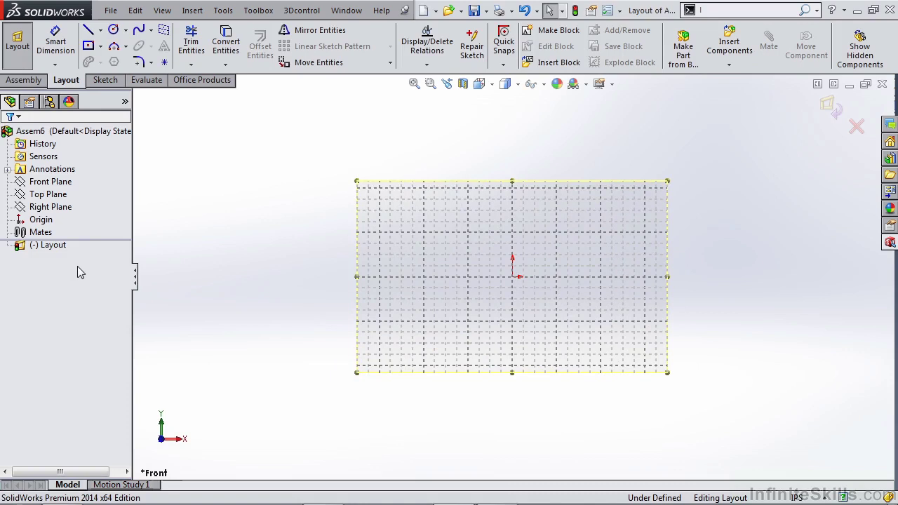
pyautogui.click(554, 61)
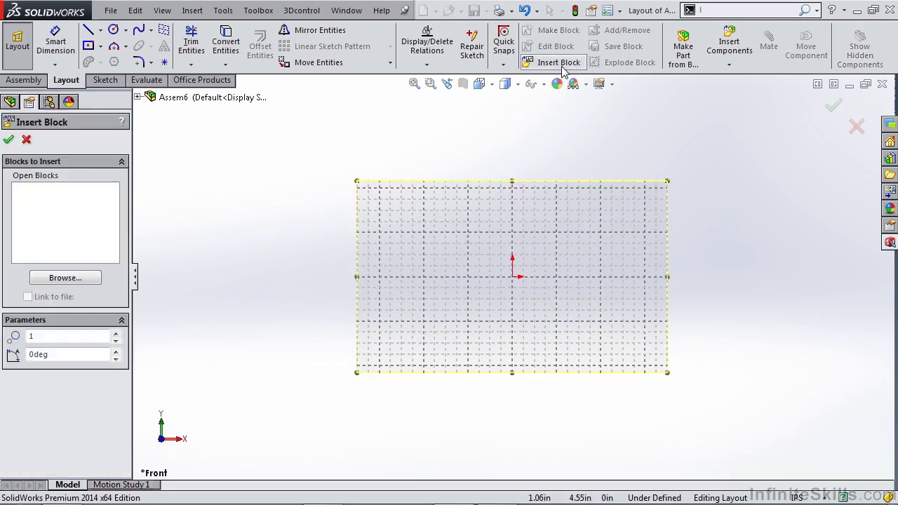
pyautogui.click(65, 278)
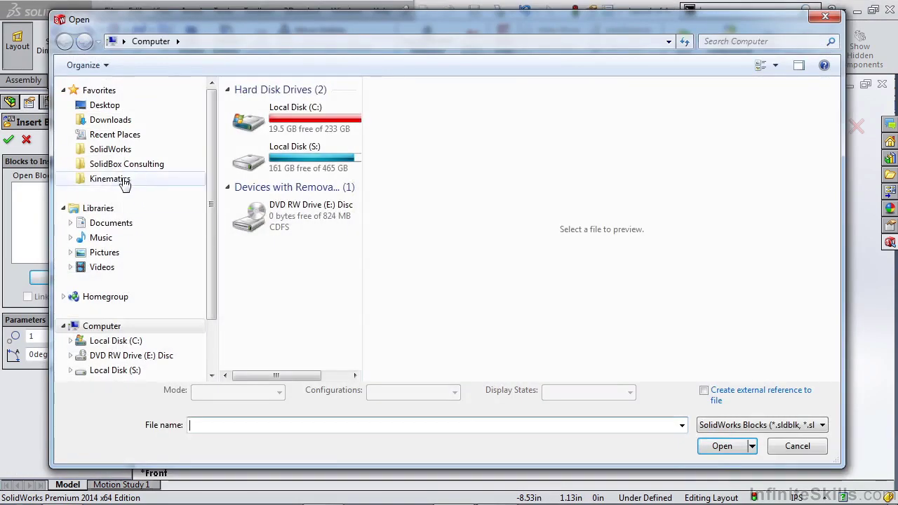
pyautogui.click(110, 178)
pyautogui.doubleClick(275, 105)
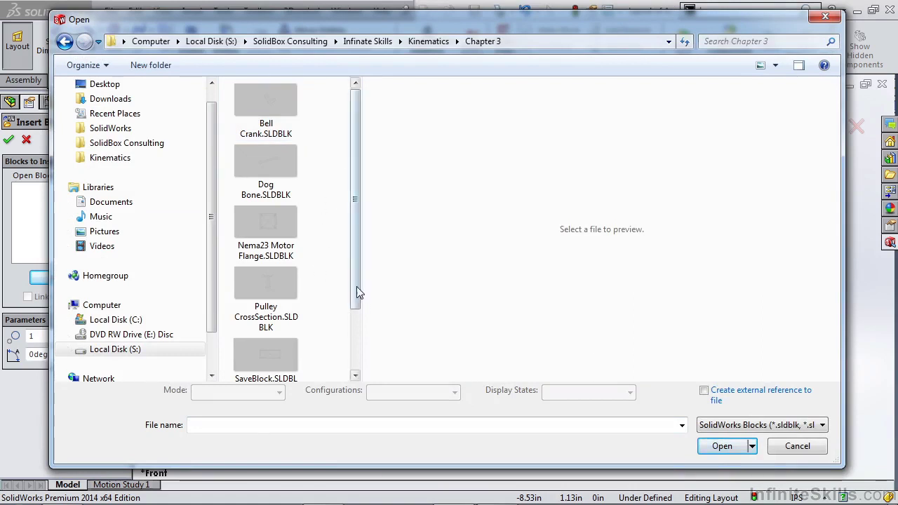
pyautogui.moveTo(356, 286); pyautogui.dragTo(353, 347)
pyautogui.click(286, 361)
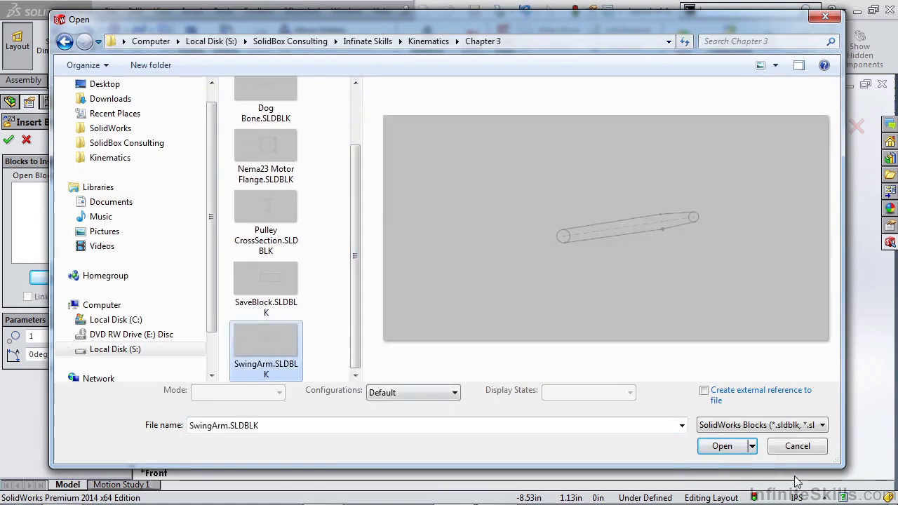
pyautogui.click(729, 446)
# Place the SwingArm block and make its large circle centre coincident with the origin
pyautogui.scroll(3, 410, 319)
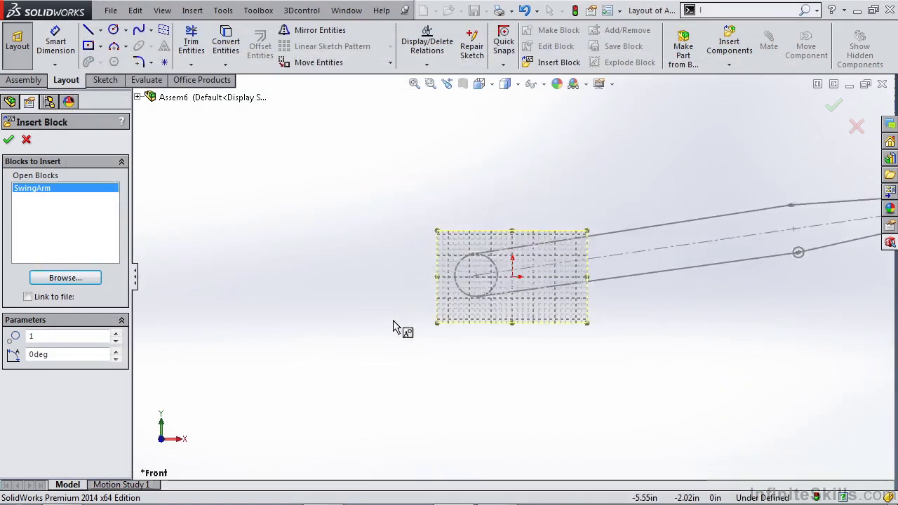
pyautogui.click(176, 336)
pyautogui.scroll(-2, 540, 309)
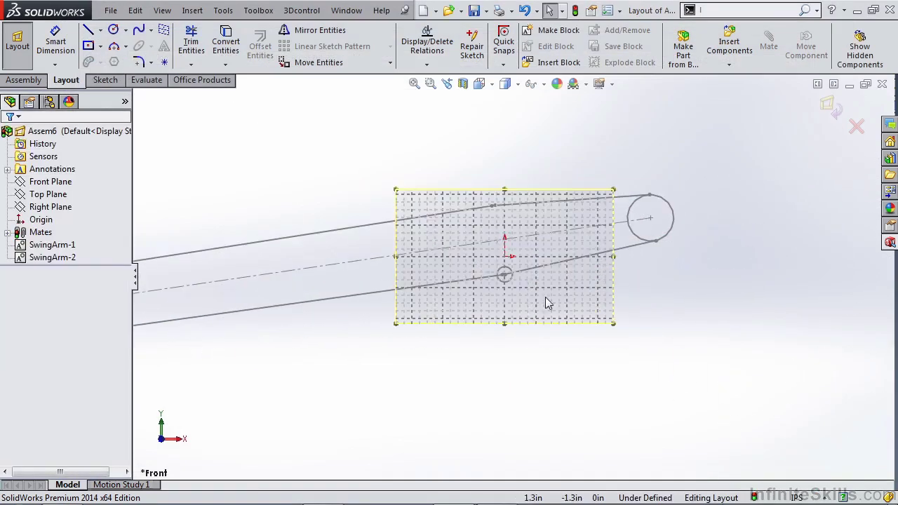
pyautogui.click(504, 256)
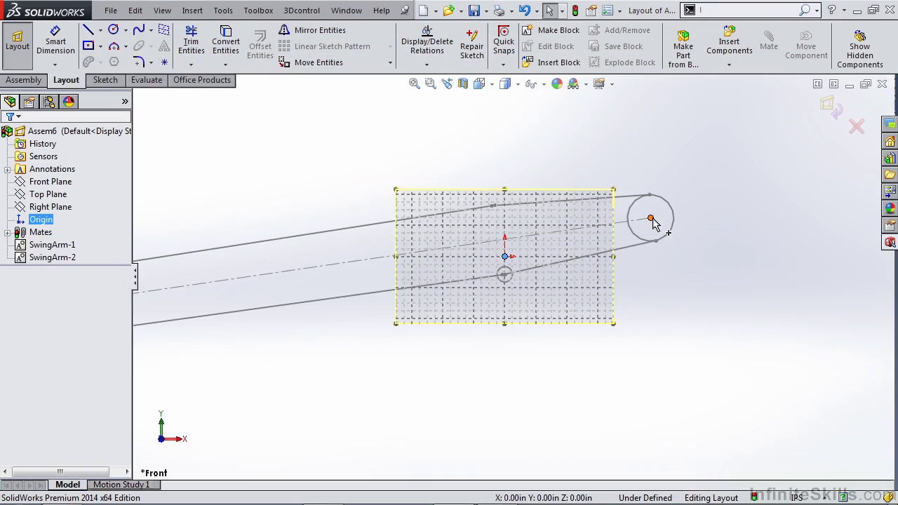
pyautogui.keyDown('ctrl'); pyautogui.click(651, 219); pyautogui.keyUp('ctrl')
pyautogui.click(734, 169)
# Swing the SwingArm to confirm it pivots about the origin
pyautogui.scroll(3, 465, 306)
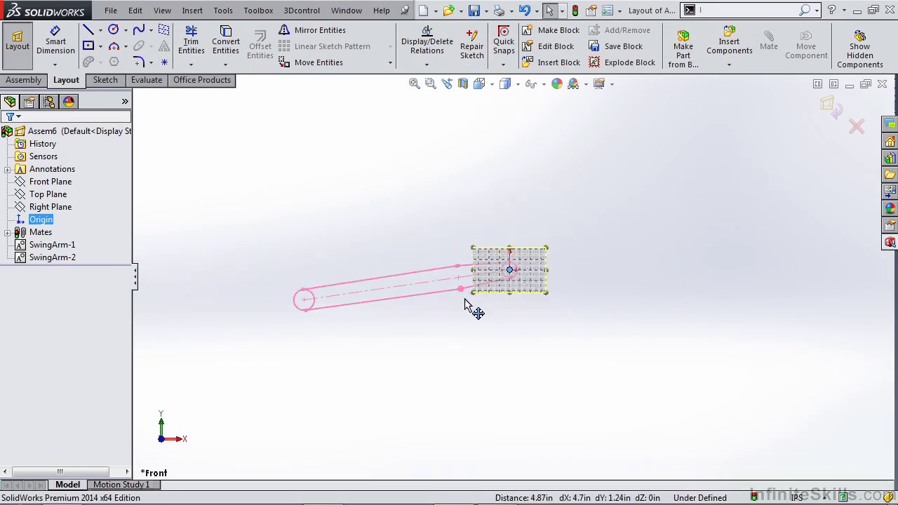
pyautogui.click(466, 306)
pyautogui.moveTo(304, 301)
pyautogui.mouseDown()
pyautogui.moveTo(304, 236)
pyautogui.moveTo(308, 330)
pyautogui.moveTo(306, 226)
pyautogui.moveTo(303, 288)
pyautogui.mouseUp()
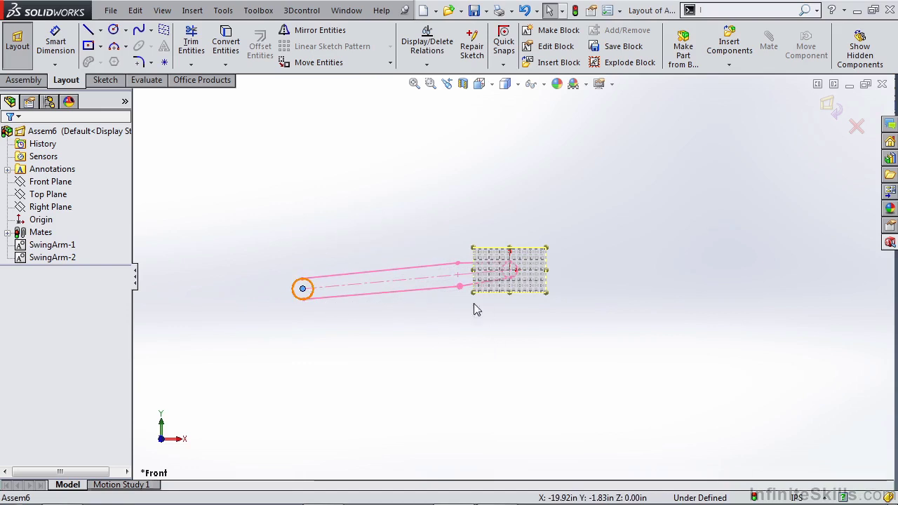
pyautogui.scroll(-3, 522, 272)
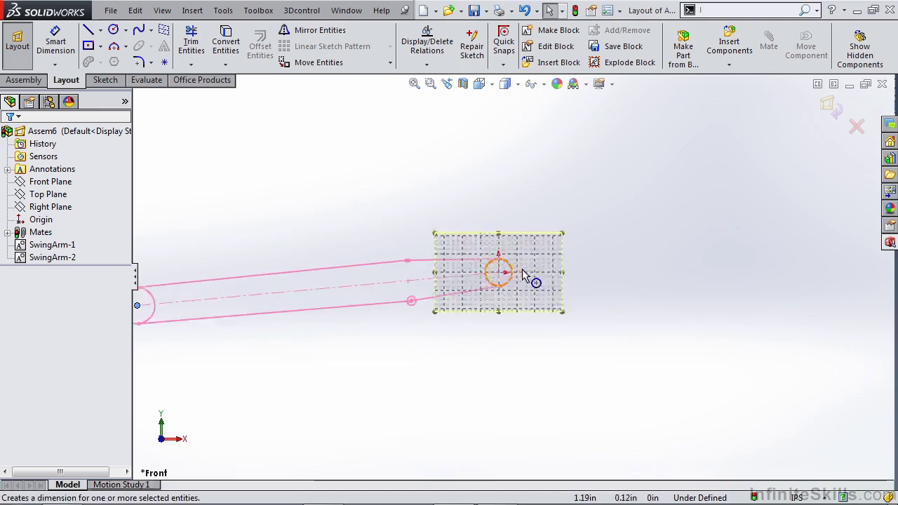
pyautogui.scroll(-3, 522, 272)
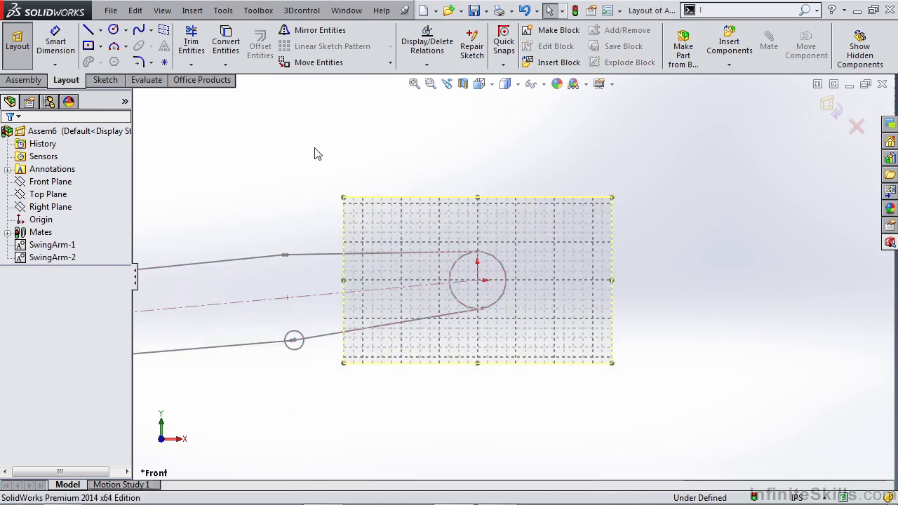
# Load Bell Crank.SLDBLK from Kinematics > Chapter 3 for insertion
pyautogui.click(554, 62)
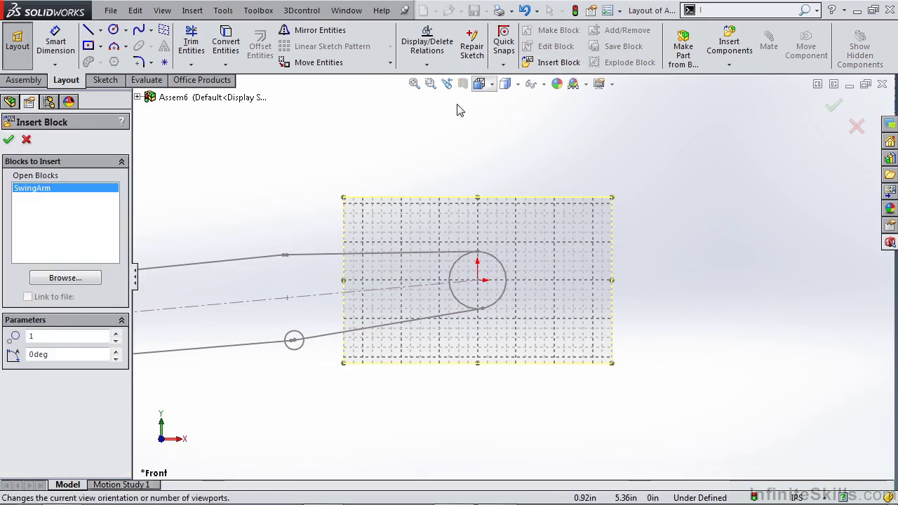
pyautogui.click(65, 278)
pyautogui.click(113, 179)
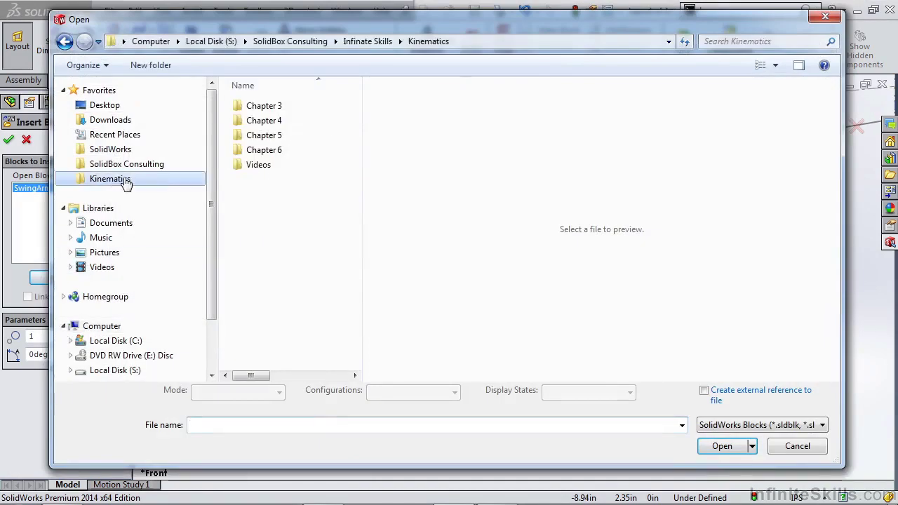
pyautogui.doubleClick(249, 108)
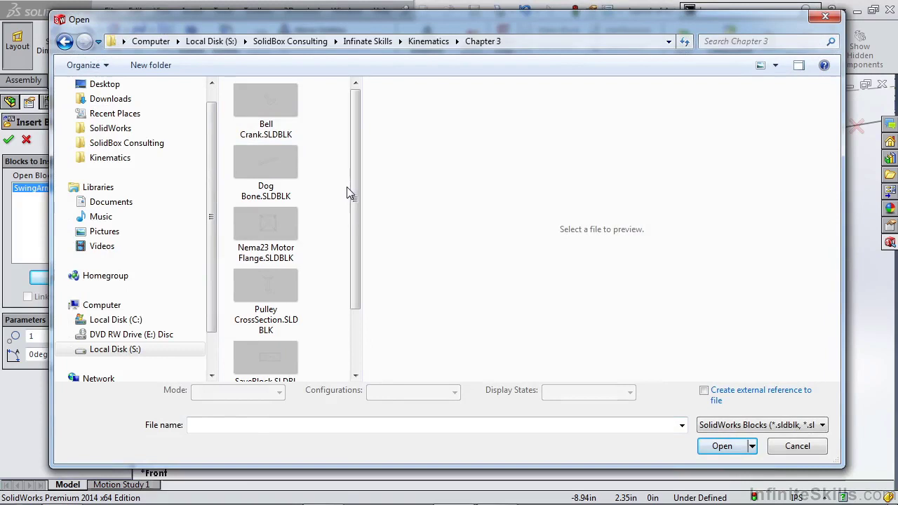
pyautogui.click(292, 130)
pyautogui.click(724, 447)
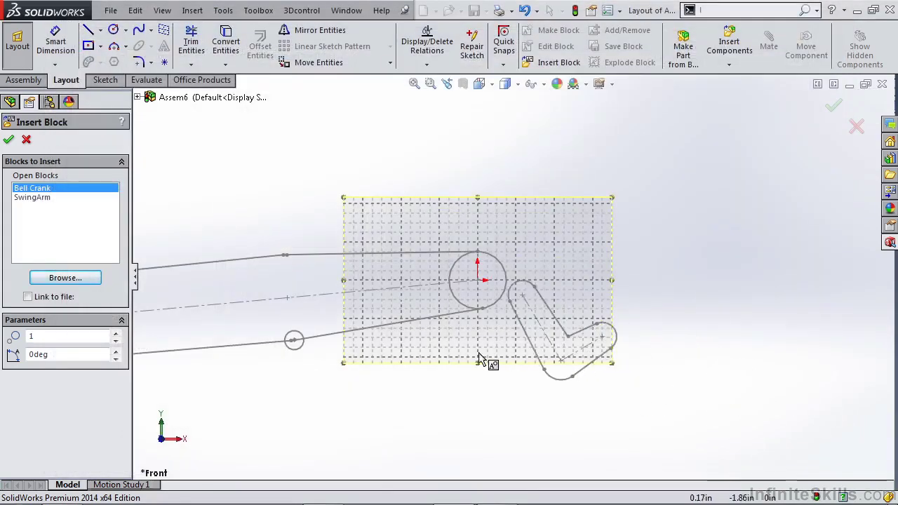
# Place the Bell Crank and make its end centre coincident with the SwingArm pivot point
pyautogui.scroll(-3, 281, 414)
pyautogui.click(297, 375)
pyautogui.scroll(-3, 385, 311)
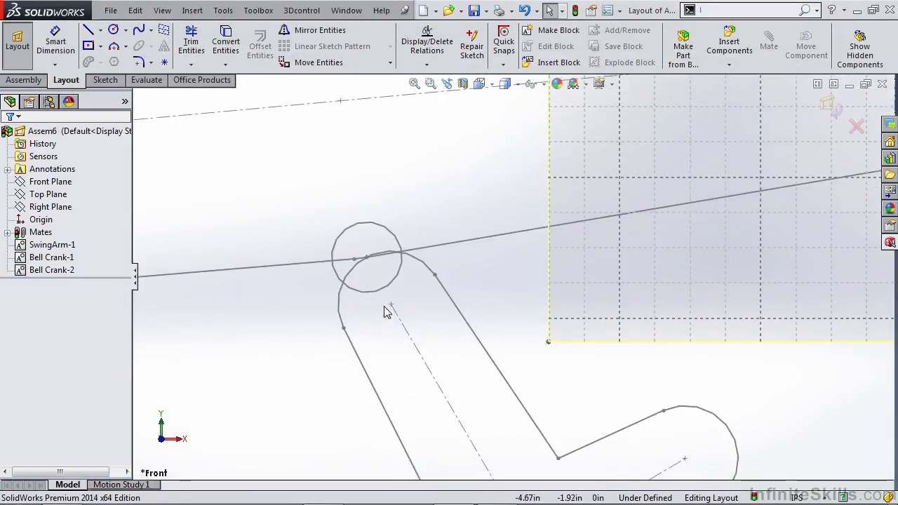
pyautogui.click(368, 258)
pyautogui.keyDown('ctrl'); pyautogui.click(391, 304); pyautogui.keyUp('ctrl')
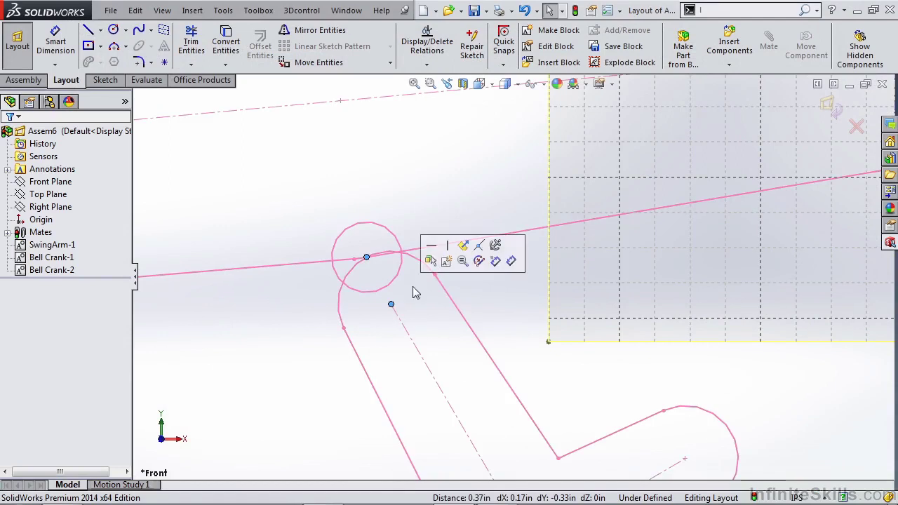
pyautogui.click(483, 250)
pyautogui.scroll(3, 545, 369)
pyautogui.click(620, 377)
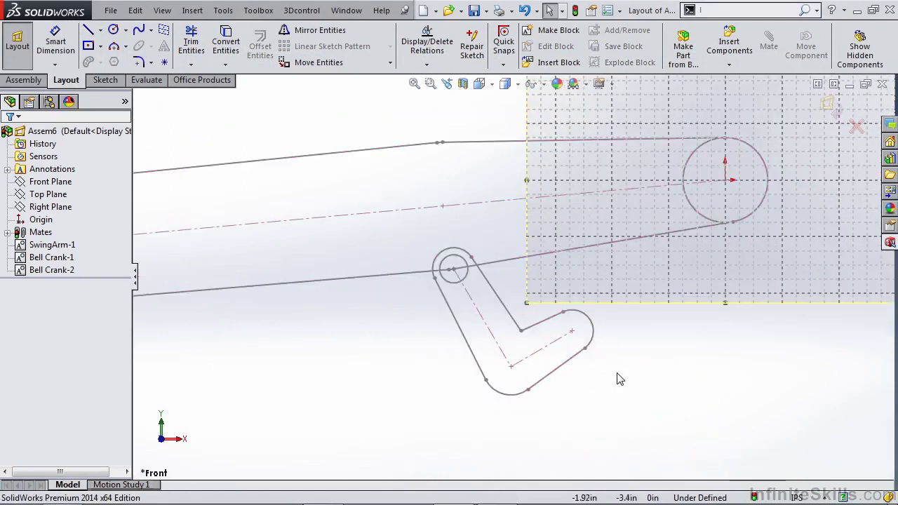
pyautogui.scroll(2, 467, 258)
# Insert the Dog Bone block from Kinematics > Chapter 3 into the layout
pyautogui.click(555, 62)
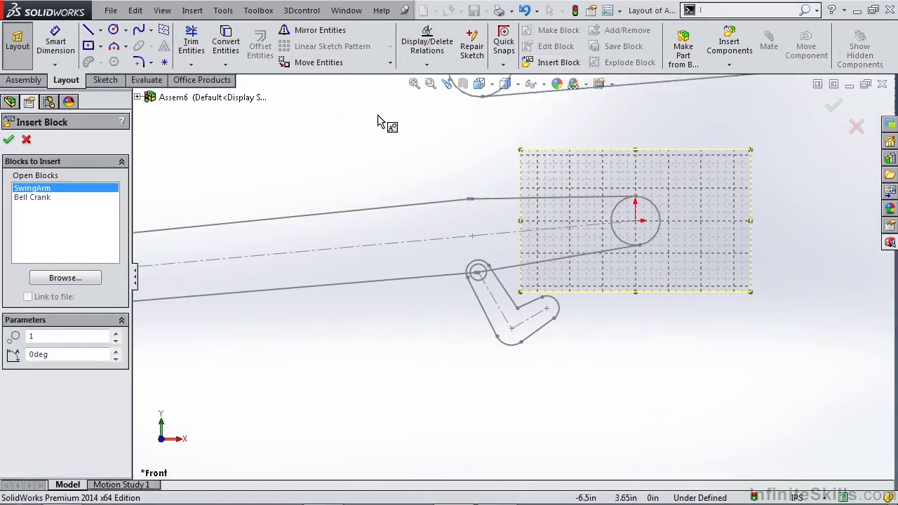
pyautogui.click(65, 278)
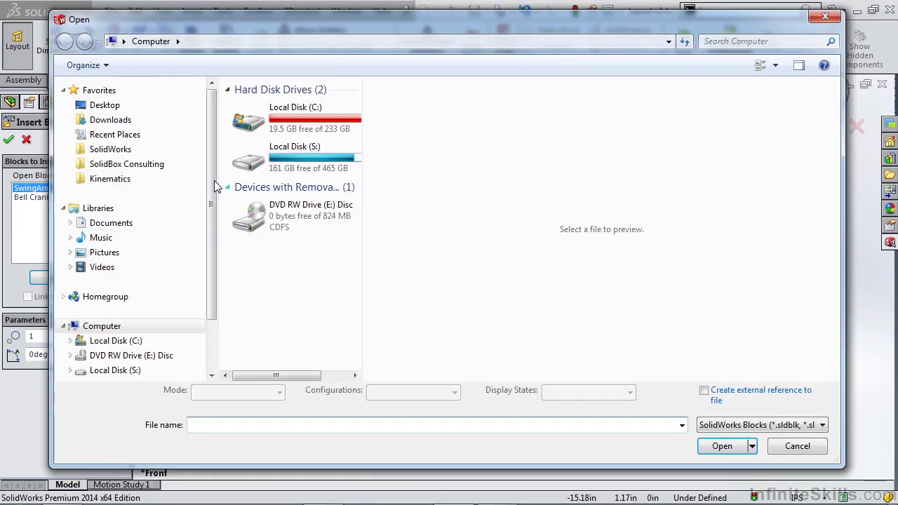
pyautogui.click(132, 179)
pyautogui.doubleClick(262, 105)
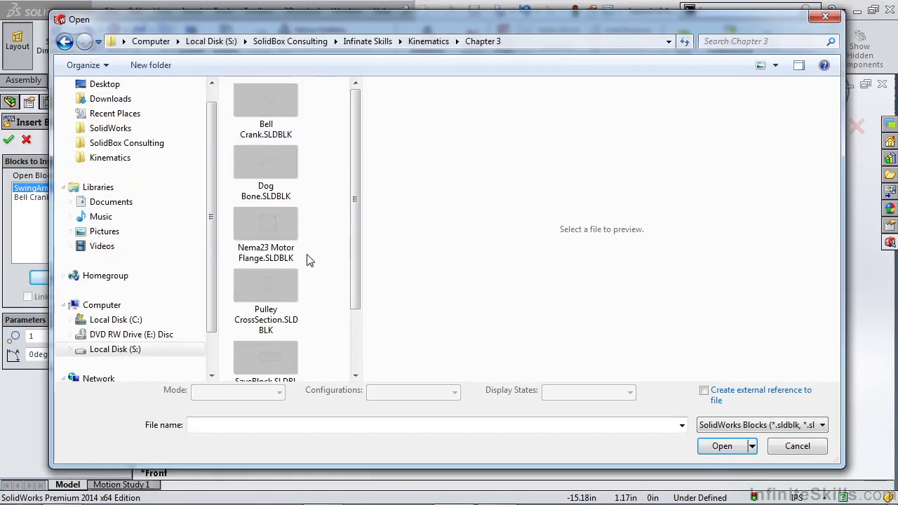
pyautogui.doubleClick(285, 173)
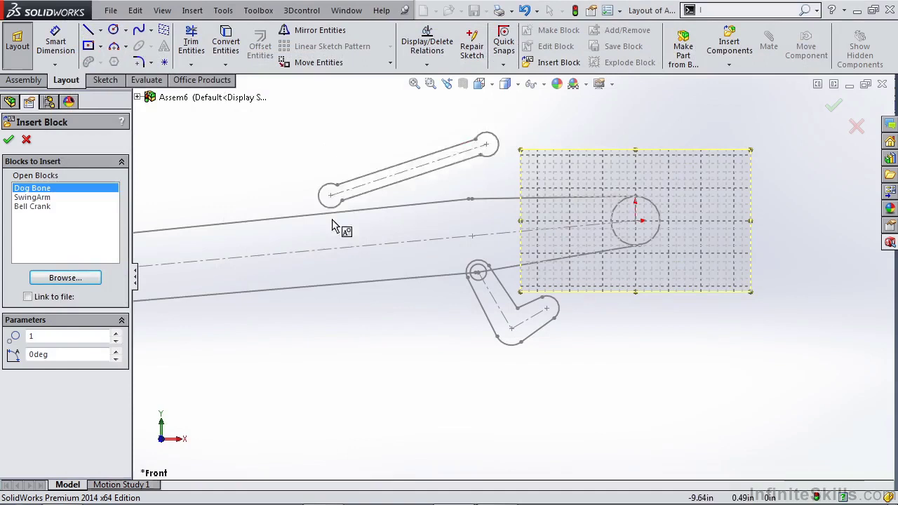
pyautogui.click(560, 359)
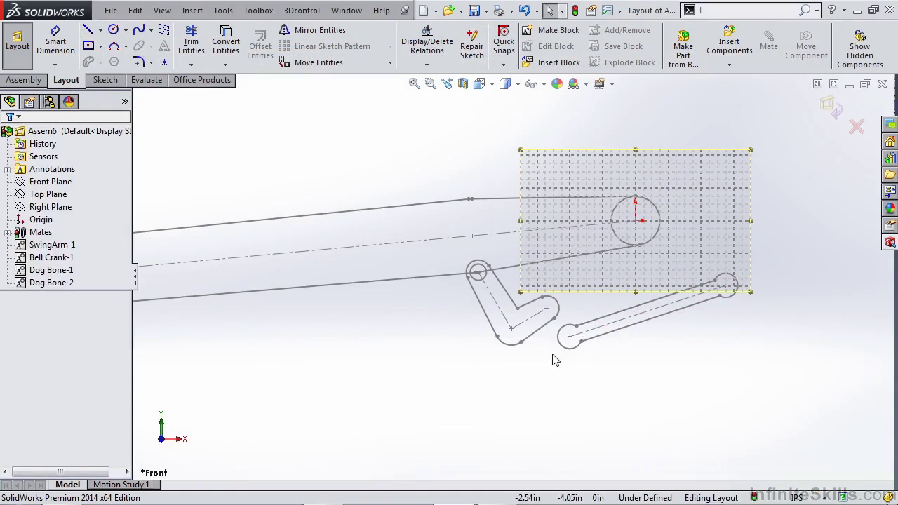
# Make the dog bone end coincident with the bell crank point and swing the arm to test
pyautogui.click(570, 340)
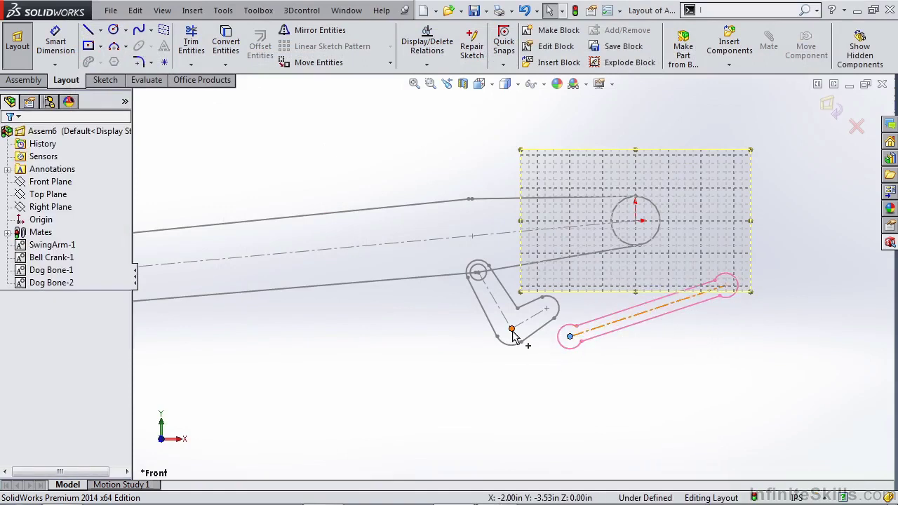
pyautogui.keyDown('ctrl'); pyautogui.click(512, 330); pyautogui.keyUp('ctrl')
pyautogui.click(606, 283)
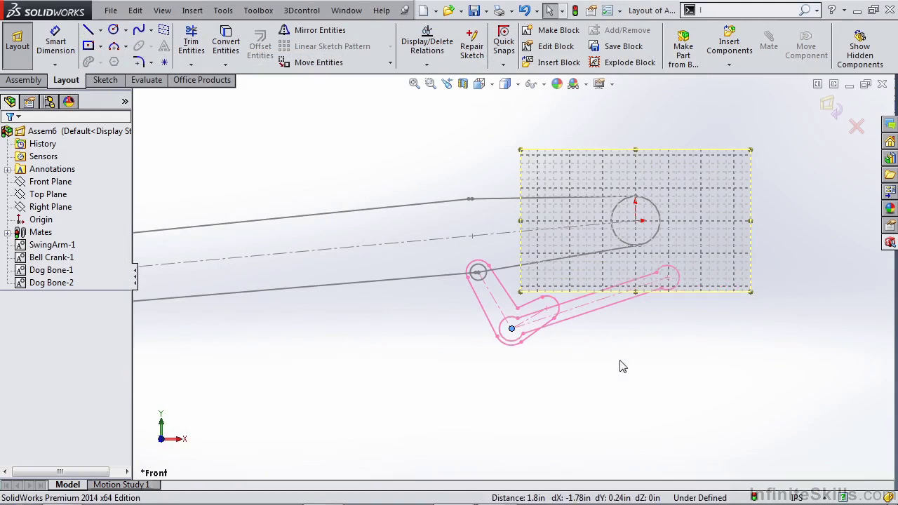
pyautogui.moveTo(667, 281); pyautogui.dragTo(674, 306)
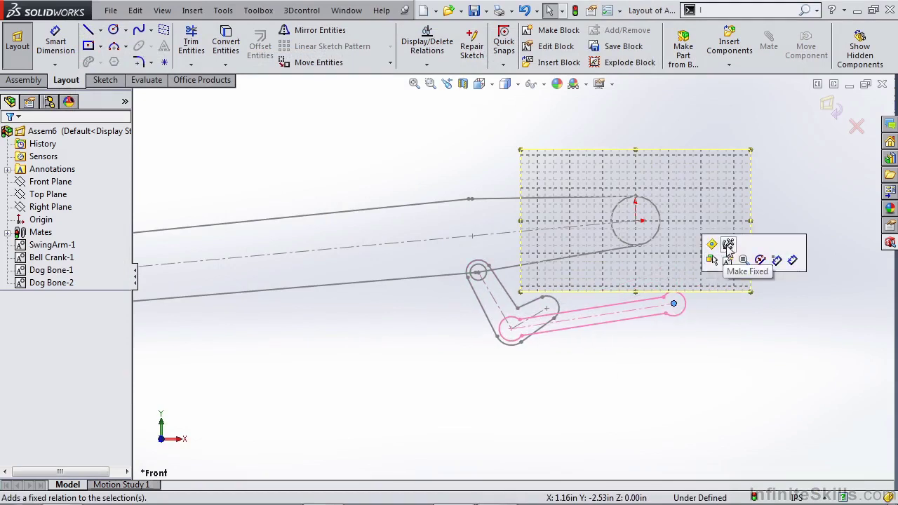
pyautogui.scroll(3, 730, 372)
pyautogui.scroll(-2, 351, 281)
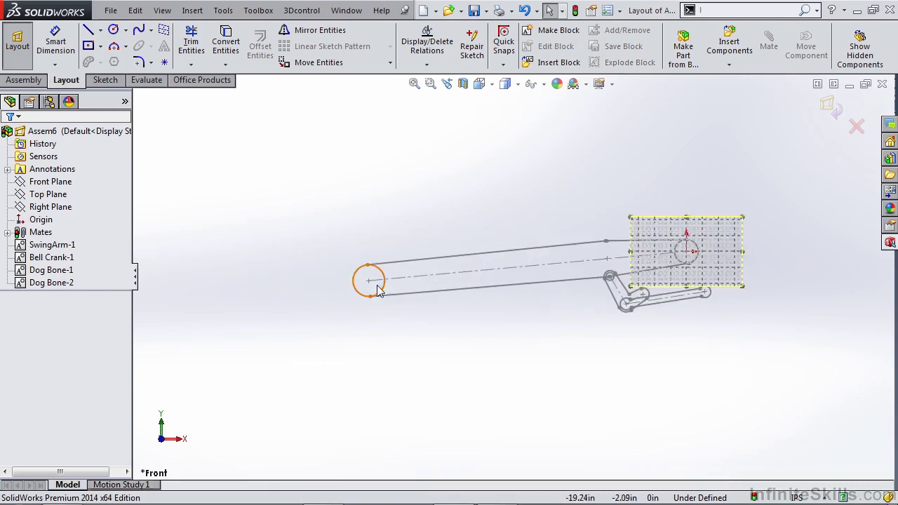
pyautogui.moveTo(367, 260); pyautogui.dragTo(406, 276)
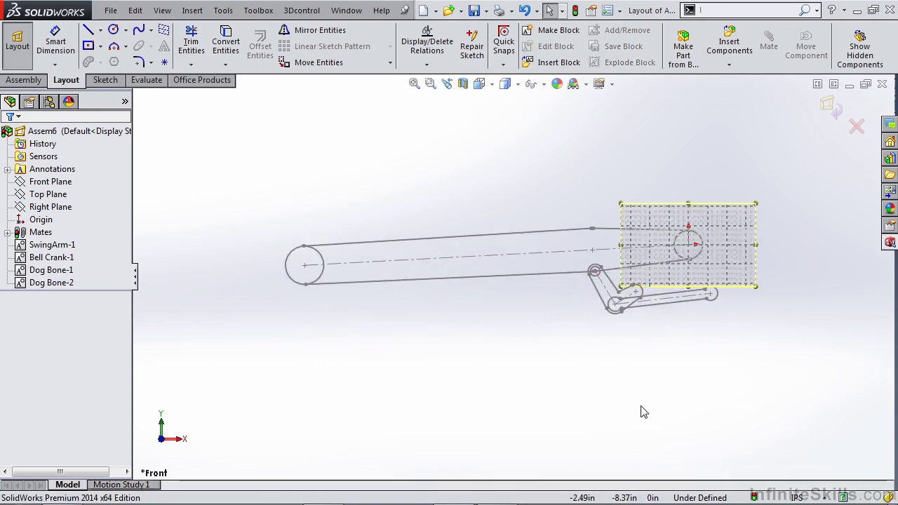
# Sketch two separate lines below the linkage
pyautogui.press('l')
pyautogui.click(652, 441)
pyautogui.click(688, 363)
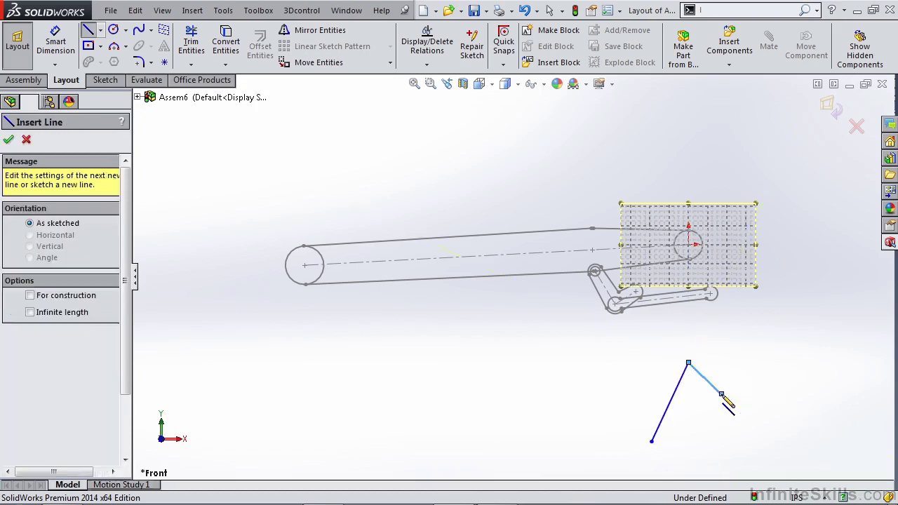
pyautogui.press('Escape')
pyautogui.moveTo(716, 382); pyautogui.dragTo(749, 306)
pyautogui.press('Escape')
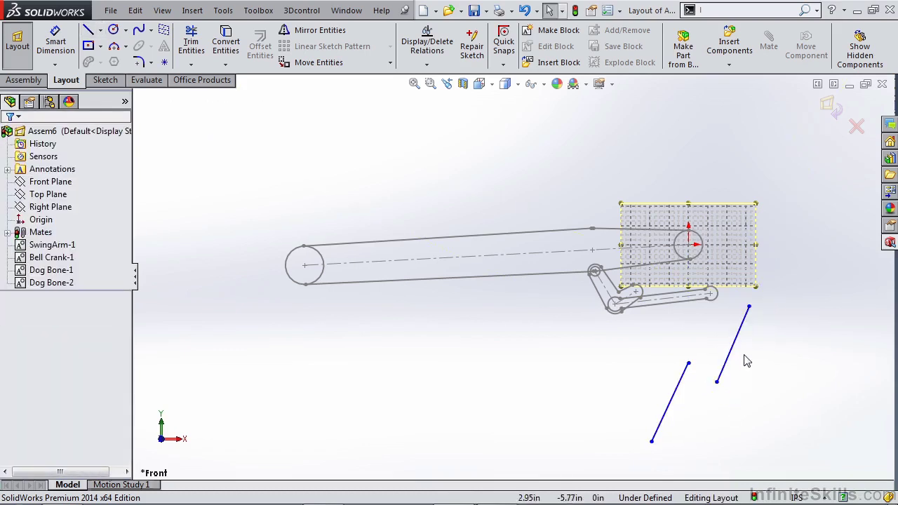
# Turn each line into its own block, Block1-1 and Block2-1
pyautogui.click(733, 344)
pyautogui.click(806, 296)
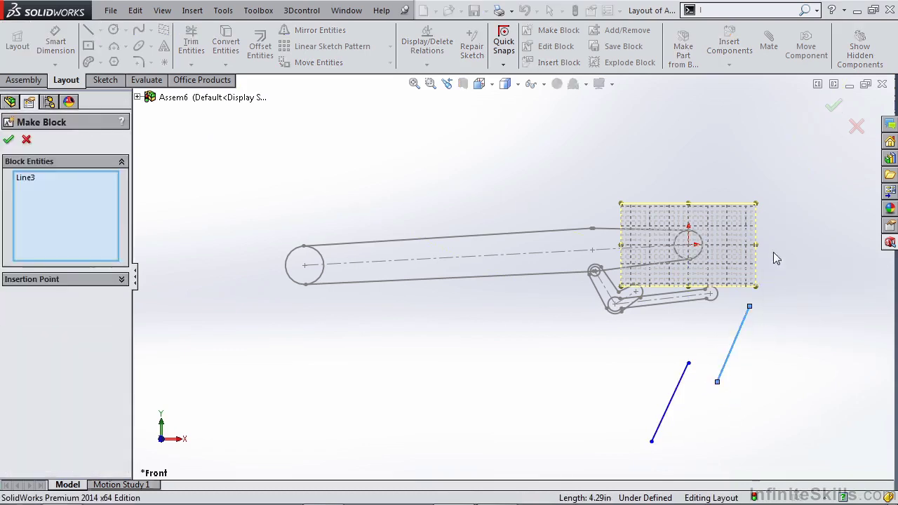
pyautogui.click(832, 107)
pyautogui.click(673, 395)
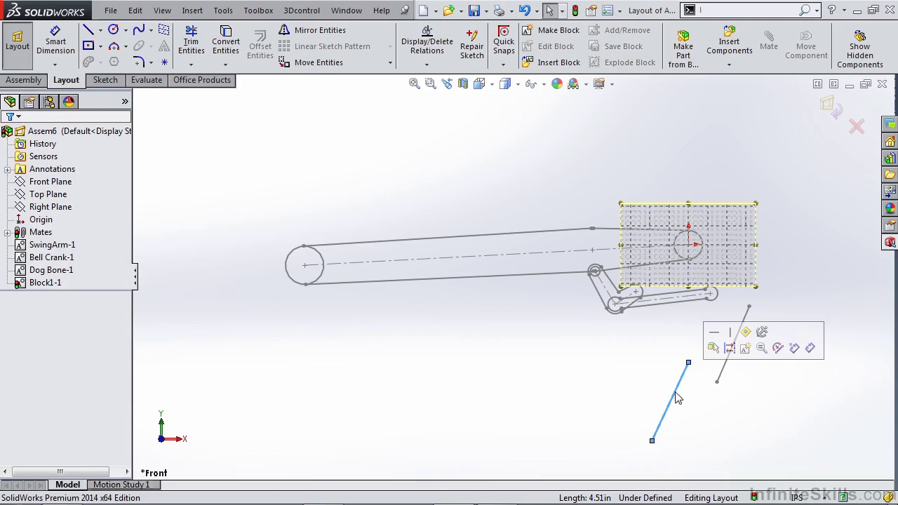
pyautogui.click(745, 348)
pyautogui.click(833, 106)
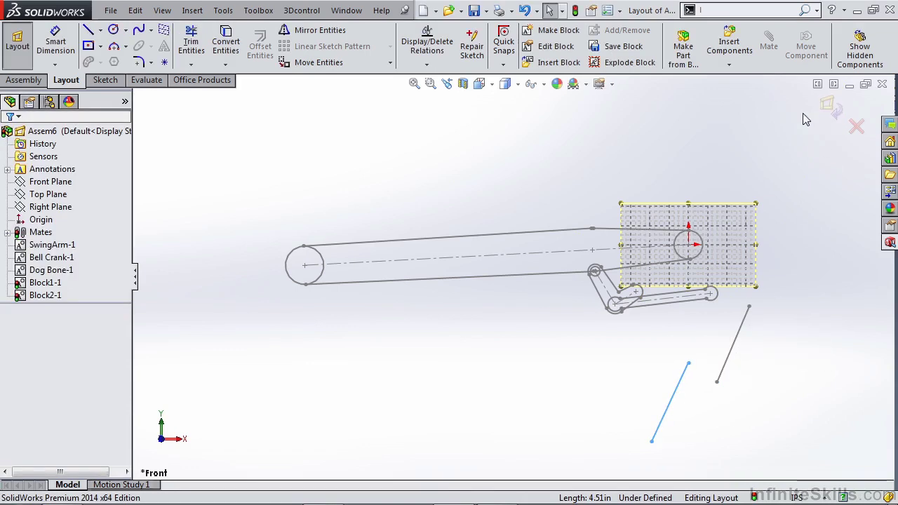
# Make the line block's endpoint coincident with the bell crank point
pyautogui.moveTo(649, 446); pyautogui.dragTo(640, 298)
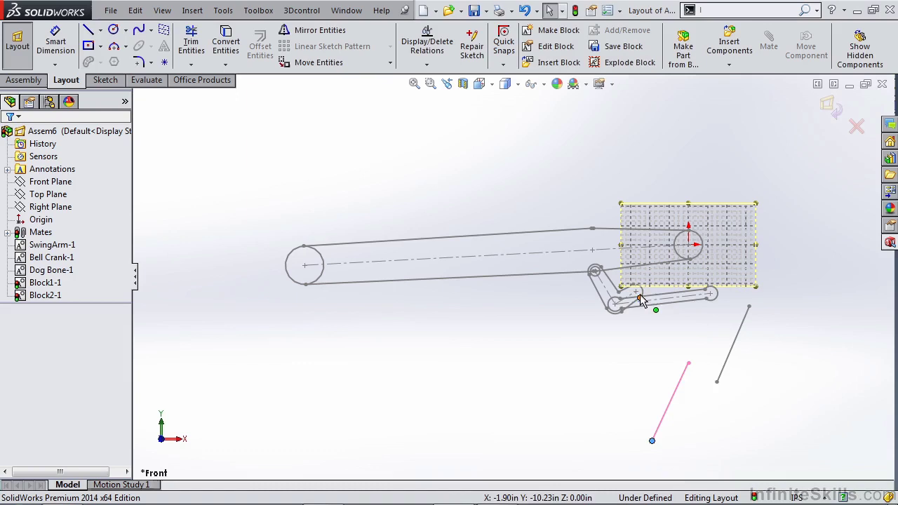
pyautogui.keyDown('ctrl'); pyautogui.click(639, 296); pyautogui.keyUp('ctrl')
pyautogui.click(710, 237)
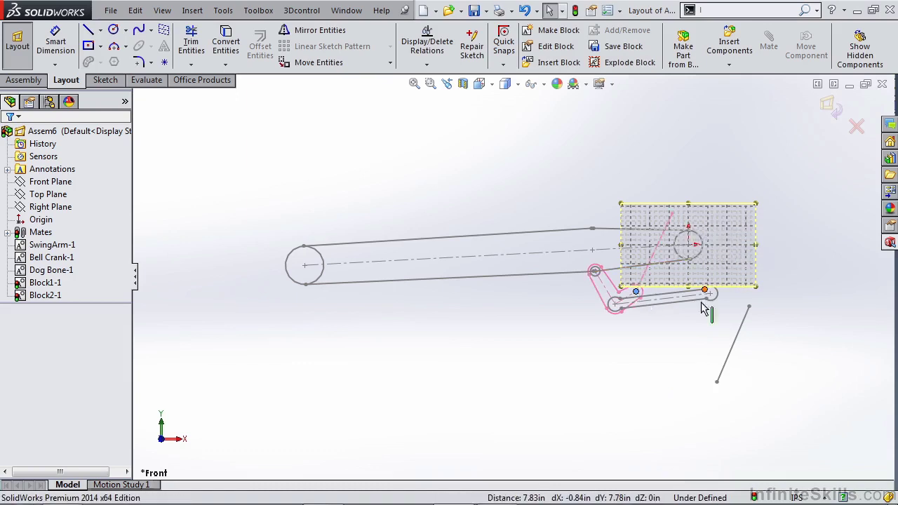
# Swing the line above the frame block, add a coincident relation, and make it collinear as the shock line
pyautogui.moveTo(745, 328); pyautogui.dragTo(698, 144)
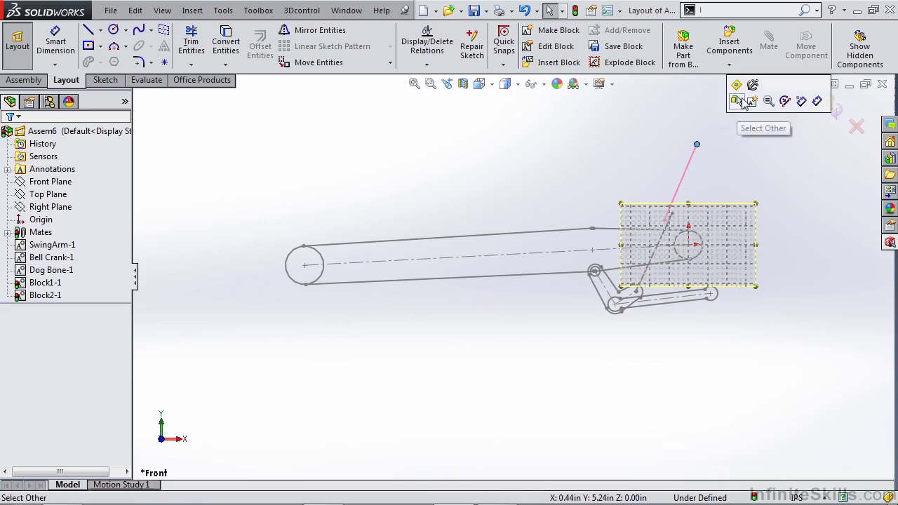
pyautogui.keyDown('ctrl'); pyautogui.click(675, 210); pyautogui.keyUp('ctrl')
pyautogui.click(733, 155)
pyautogui.scroll(-3, 714, 186)
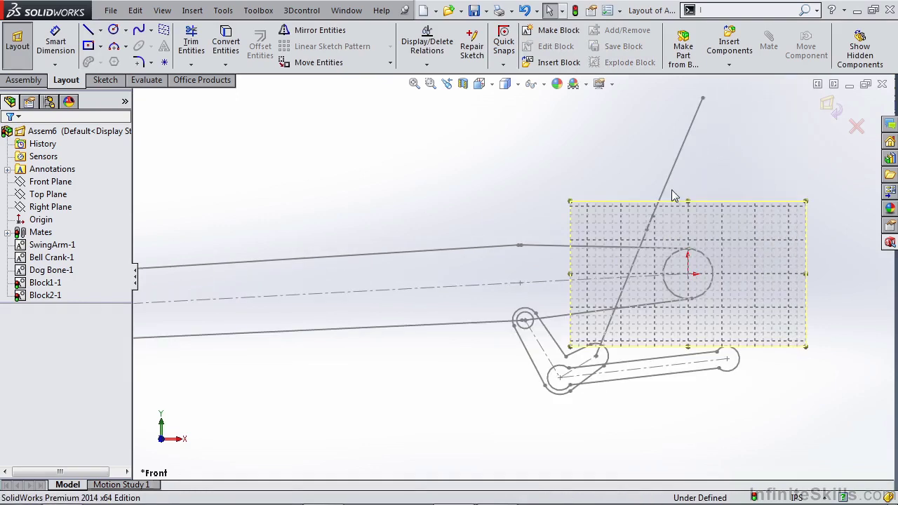
pyautogui.click(670, 187)
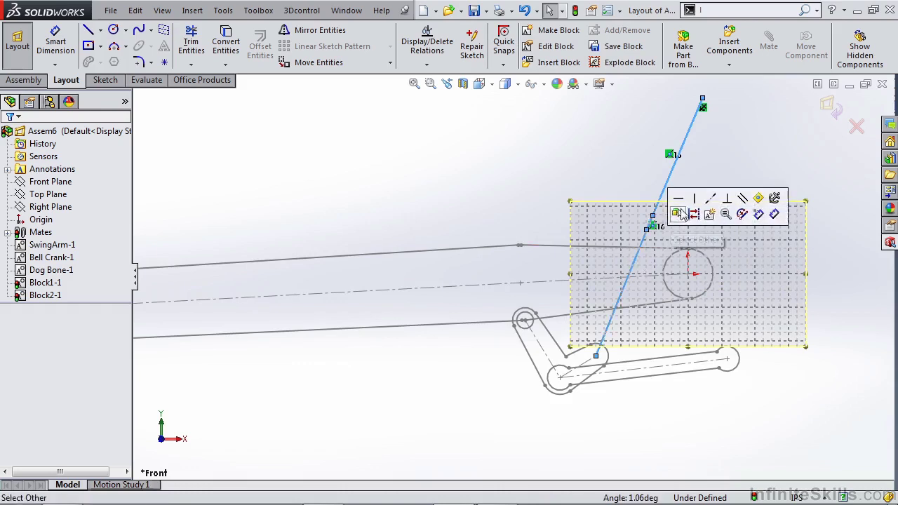
pyautogui.click(722, 207)
pyautogui.scroll(3, 421, 344)
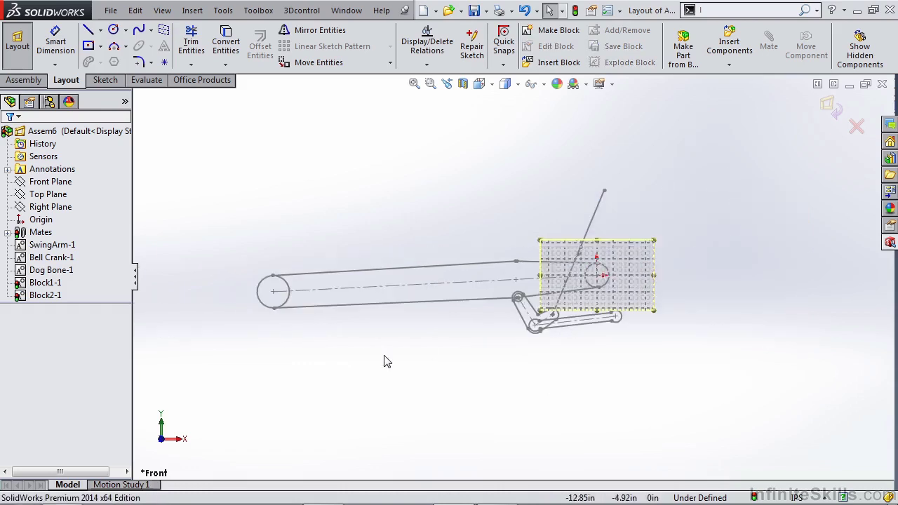
# Swing the SwingArm down and review its block properties: scale 1, angle 10.44deg
pyautogui.moveTo(273, 295); pyautogui.dragTo(310, 334)
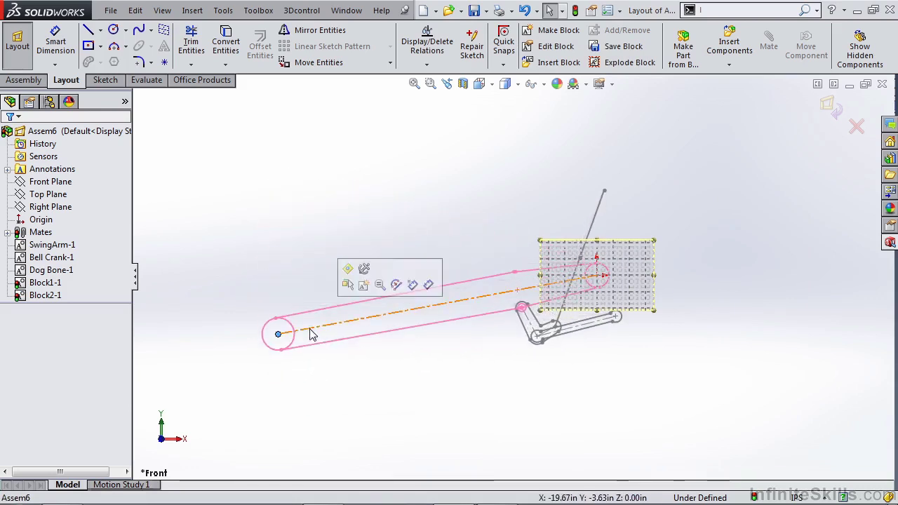
pyautogui.click(29, 103)
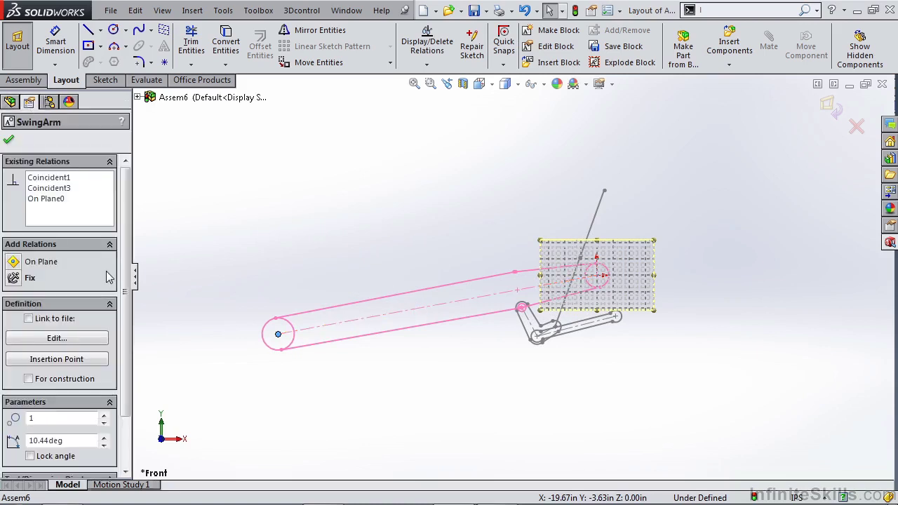
pyautogui.scroll(-3, 124, 302)
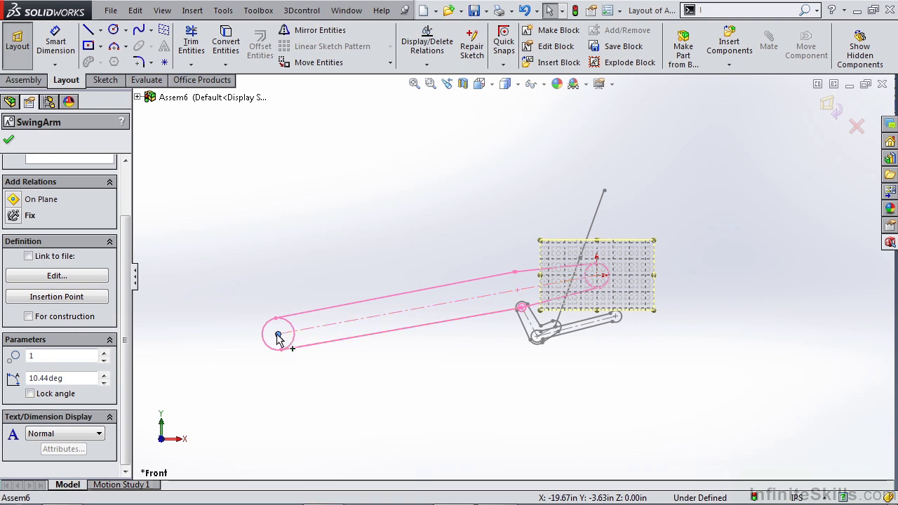
# Swing the SwingArm up and down twice, deselecting after each to close its properties
pyautogui.moveTo(278, 338)
pyautogui.mouseDown()
pyautogui.moveTo(283, 365)
pyautogui.moveTo(275, 337)
pyautogui.mouseUp()
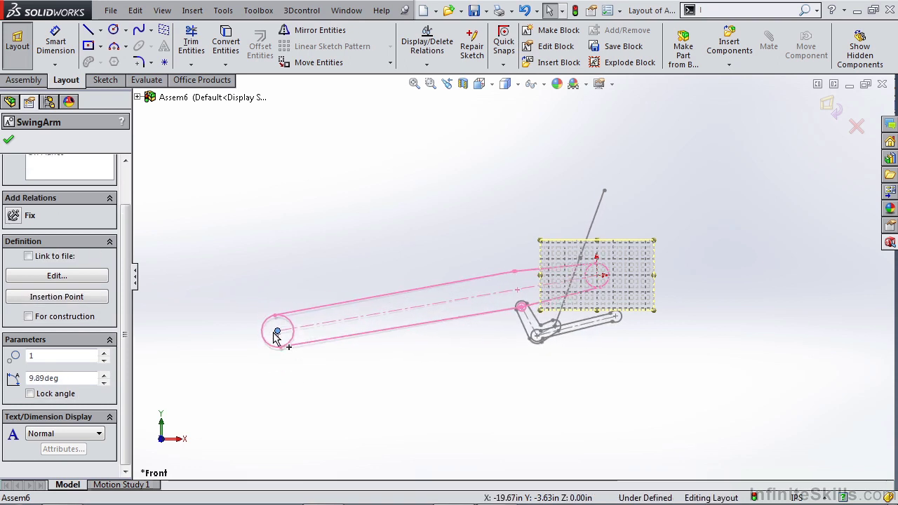
pyautogui.click(334, 385)
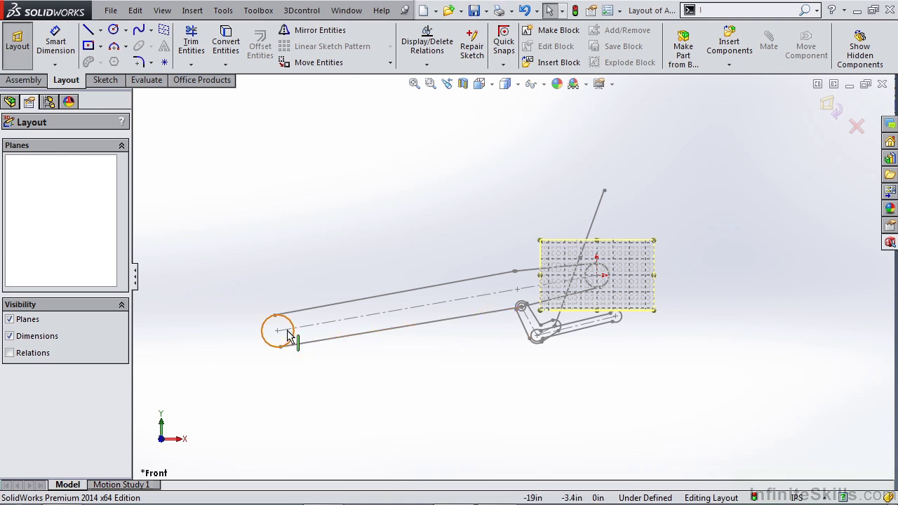
pyautogui.moveTo(278, 332); pyautogui.dragTo(309, 335)
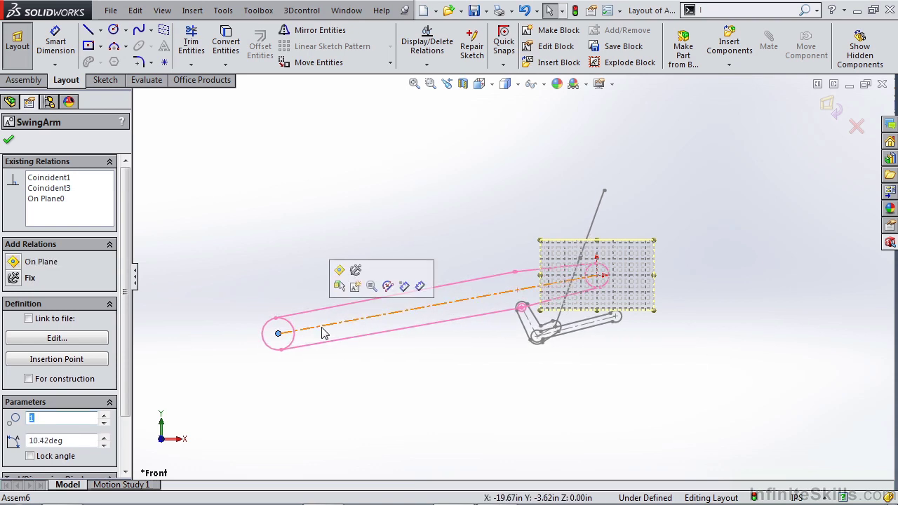
pyautogui.click(355, 388)
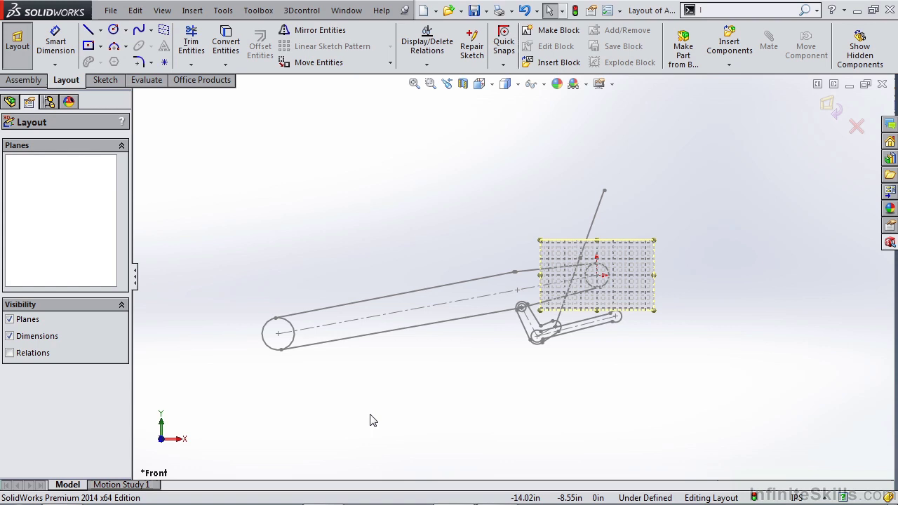
# Check the SwingArm's block relations, then rotate the arm to about 12.13deg
pyautogui.click(383, 332)
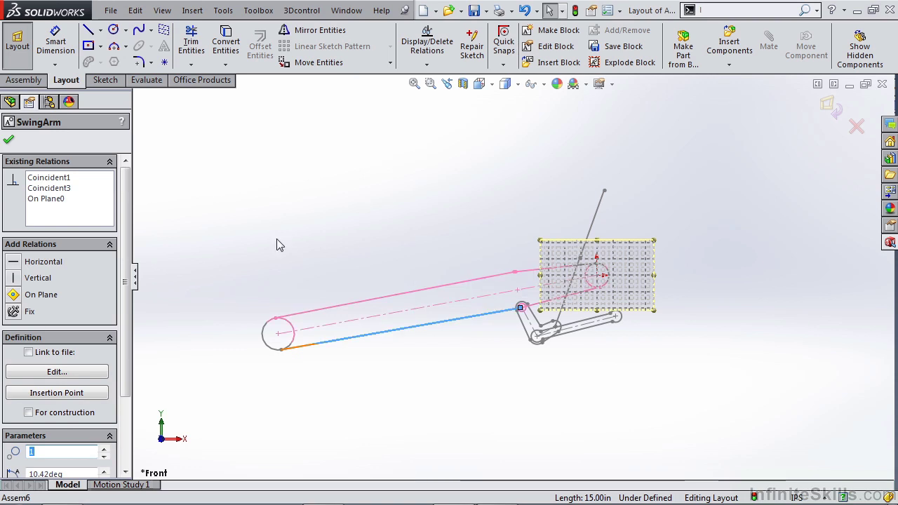
pyautogui.scroll(-3, 60, 295)
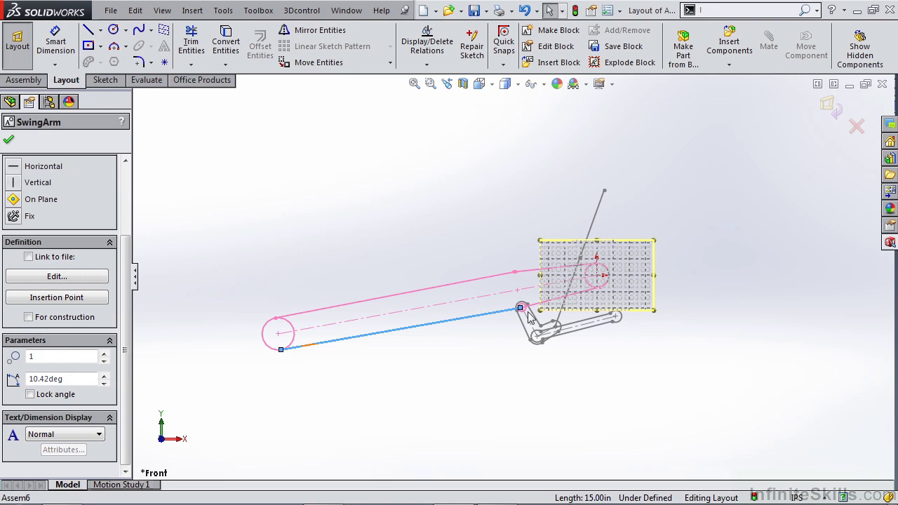
pyautogui.click(378, 254)
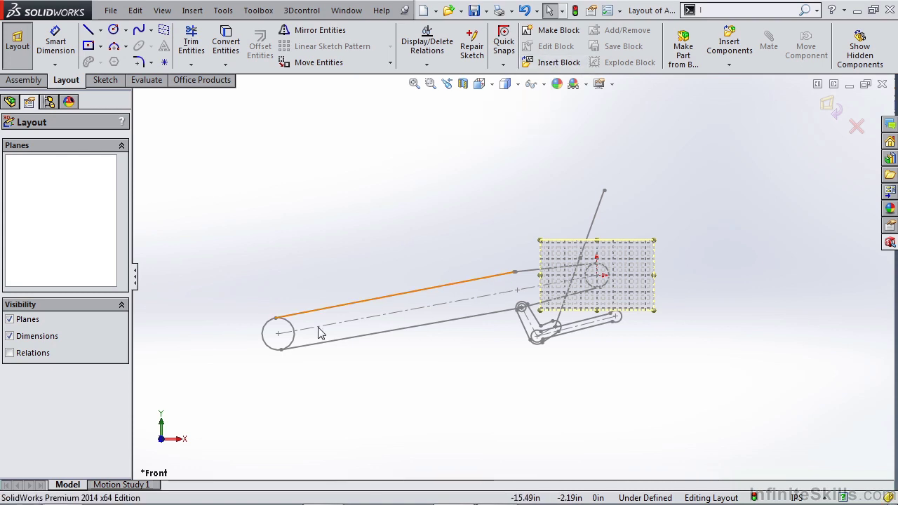
pyautogui.moveTo(291, 352)
pyautogui.mouseDown()
pyautogui.moveTo(287, 372)
pyautogui.moveTo(282, 324)
pyautogui.moveTo(290, 352)
pyautogui.mouseUp()
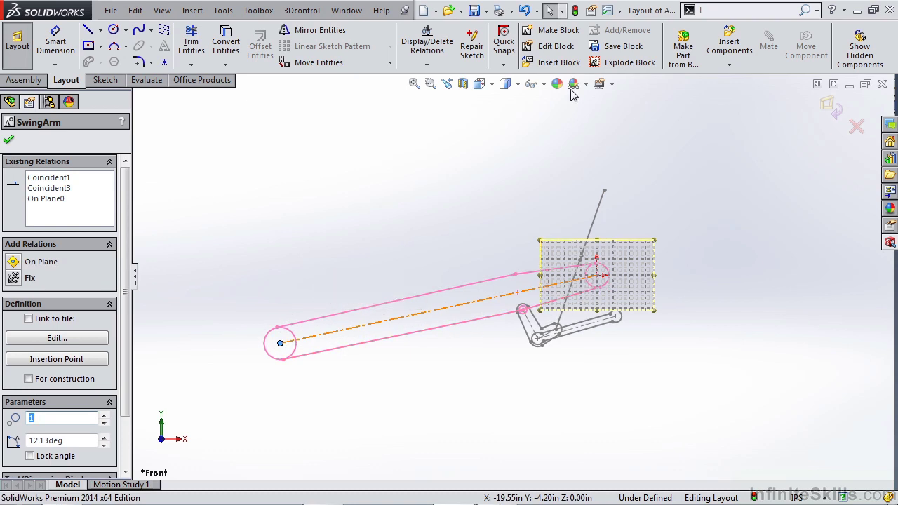
pyautogui.click(418, 422)
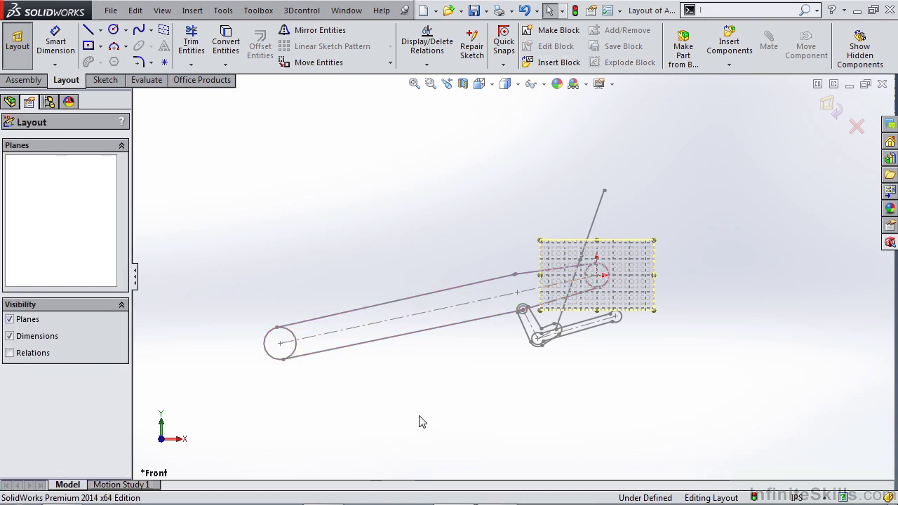